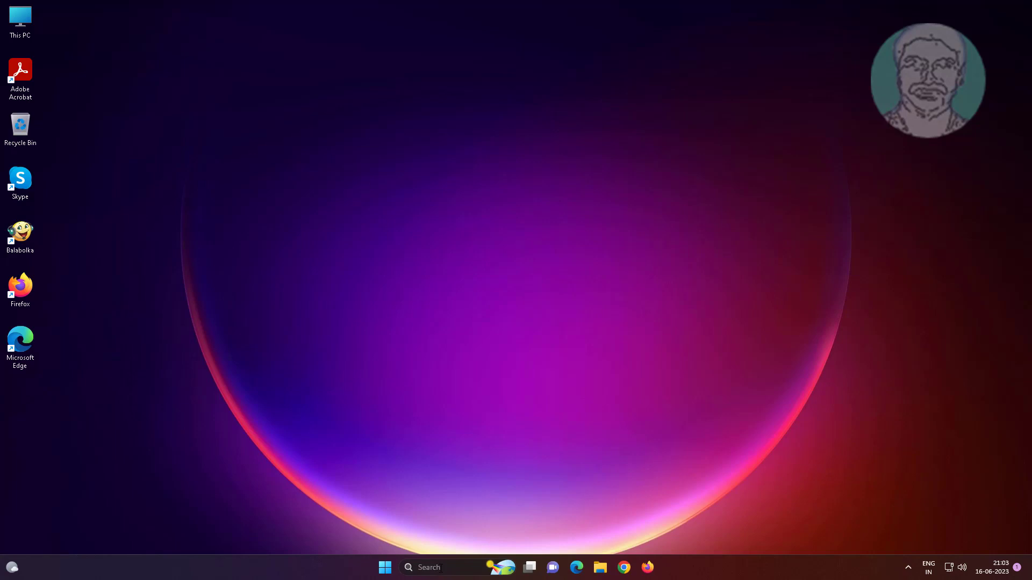
Search for 'regedit' and run Registry Editor as administrator
{"action": "left_click", "coordinate": [435, 568]}
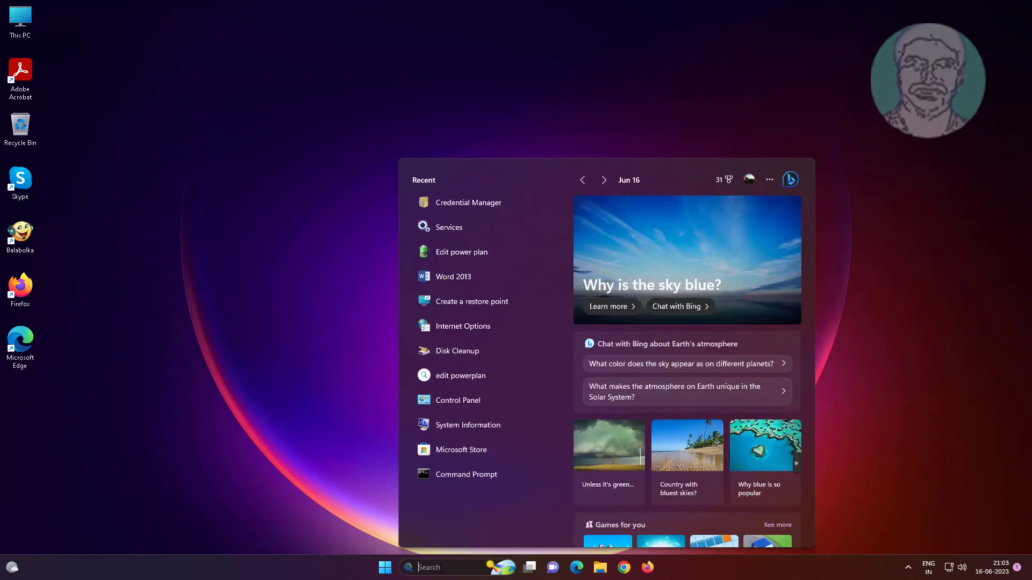
{"action": "type", "text": "regedit"}
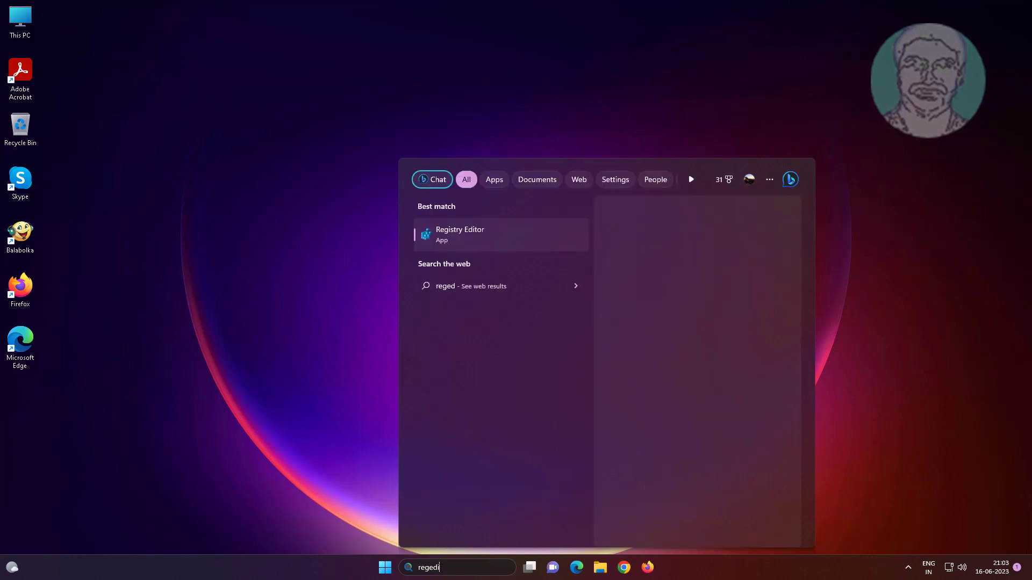
{"action": "right_click", "coordinate": [471, 229]}
{"action": "left_click", "coordinate": [525, 240]}
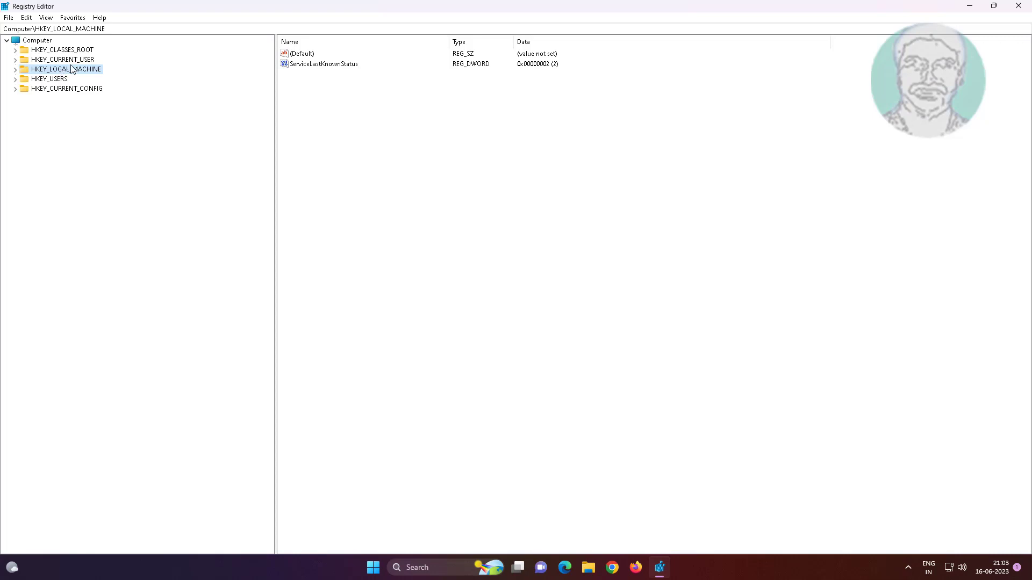
Expand HKEY_LOCAL_MACHINE, SYSTEM and CurrentControlSet in the key tree
{"action": "left_click", "coordinate": [15, 71]}
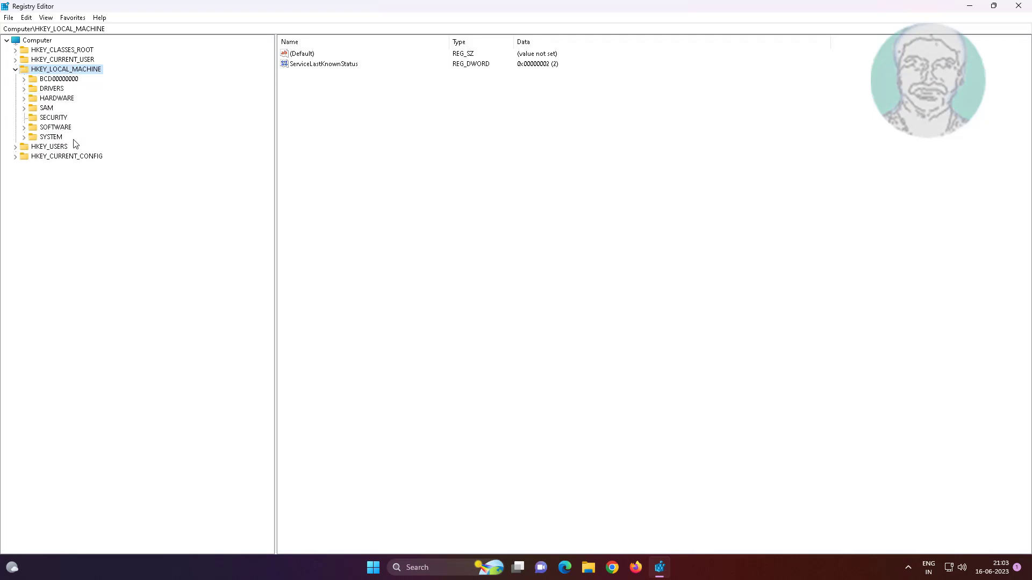
{"action": "left_click", "coordinate": [51, 137]}
{"action": "left_click", "coordinate": [23, 137]}
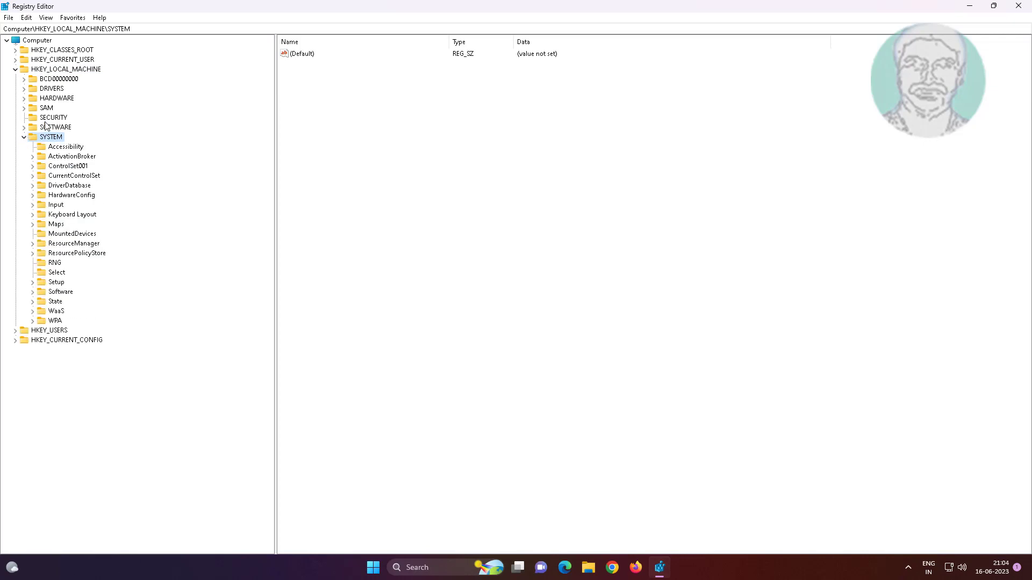
{"action": "left_click", "coordinate": [97, 177]}
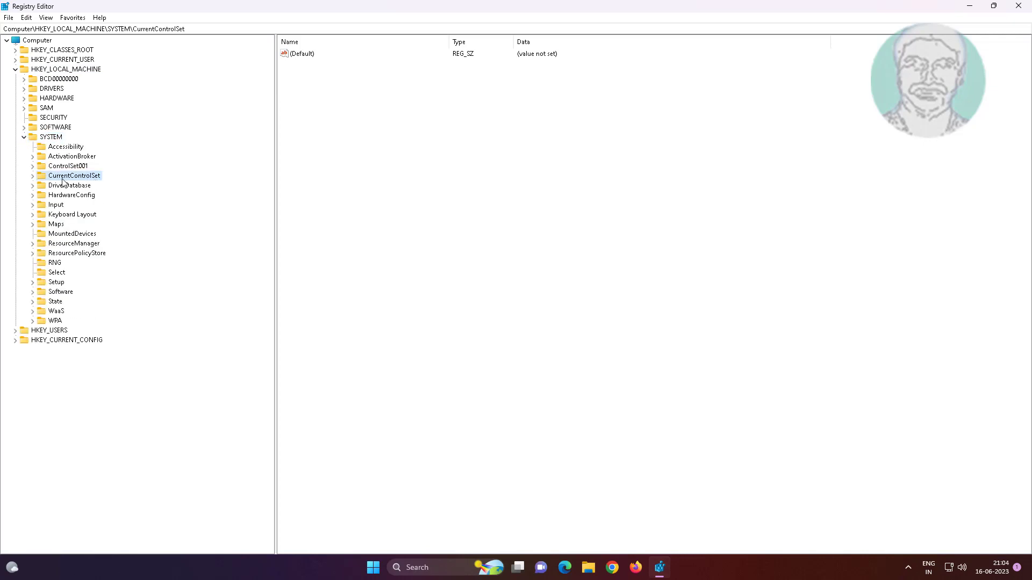
{"action": "left_click", "coordinate": [34, 176]}
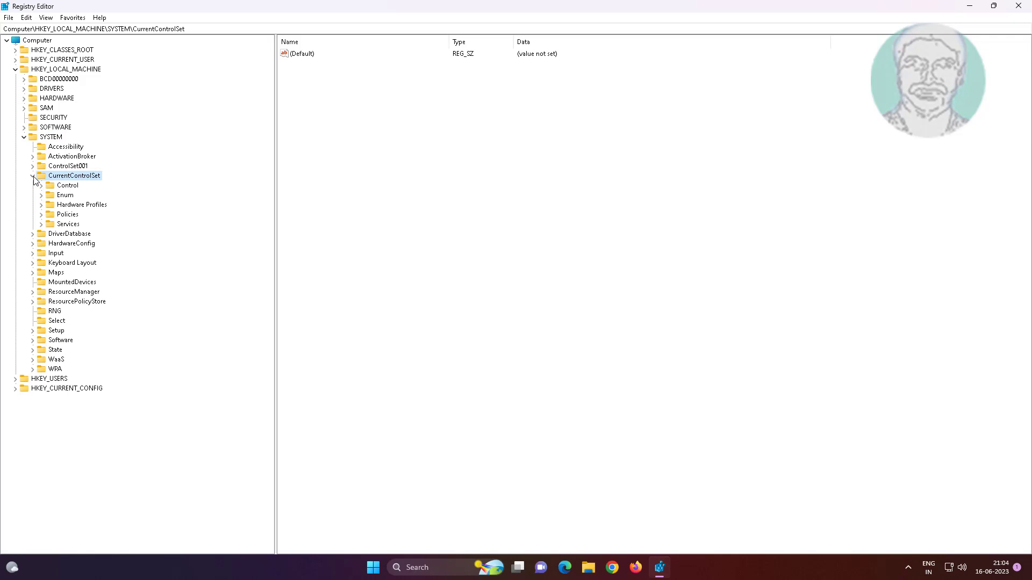
Expand Control and select the FileSystem key to list its NTFS values
{"action": "left_click", "coordinate": [71, 186]}
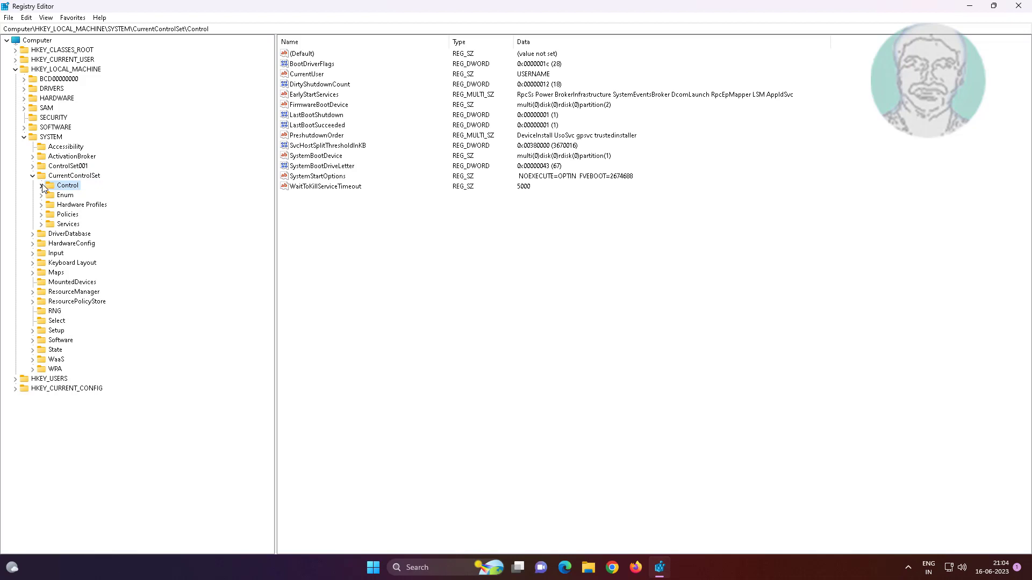
{"action": "left_click", "coordinate": [41, 186]}
{"action": "left_click", "coordinate": [80, 263]}
{"action": "key", "text": "f"}
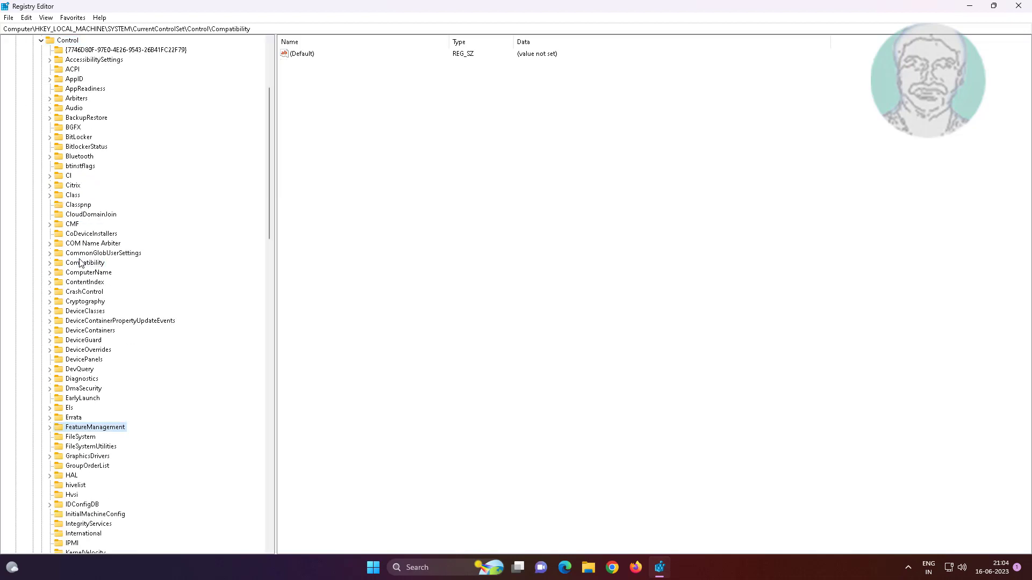
{"action": "scroll", "coordinate": [151, 346], "scroll_direction": "down", "scroll_amount": 3}
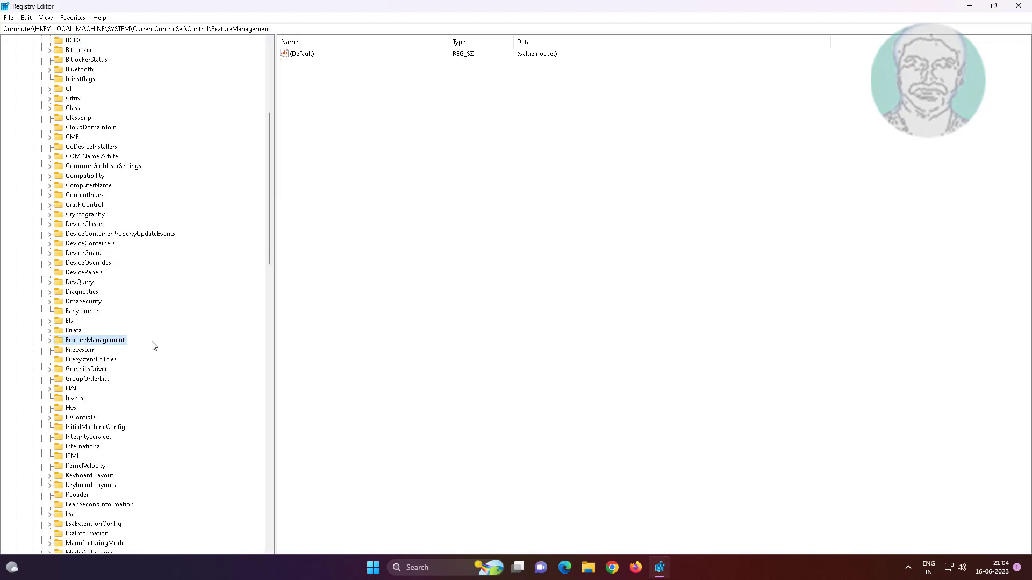
{"action": "left_click", "coordinate": [85, 352]}
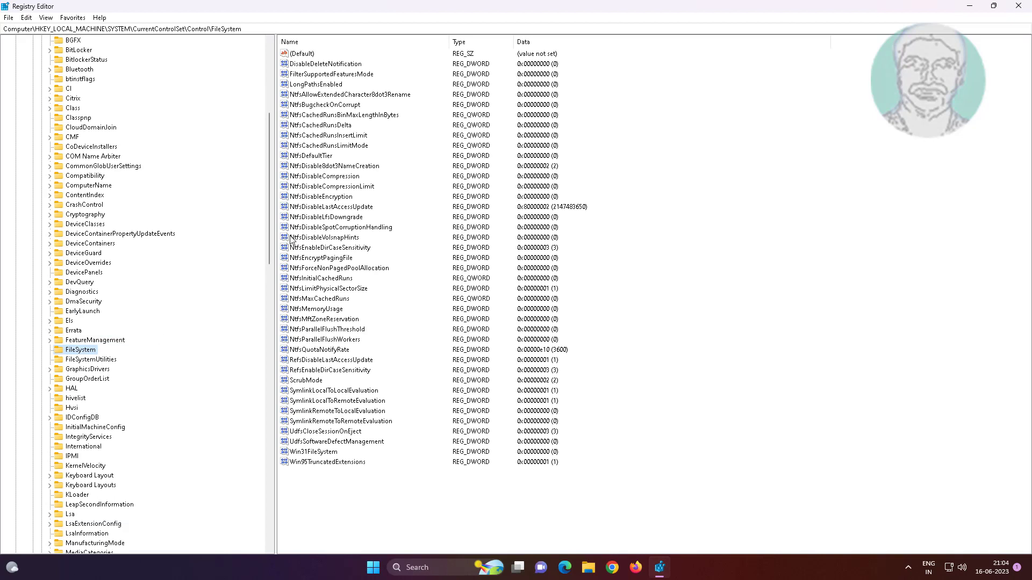
Set the NtfsDisableEncryption value data to 0 and confirm
{"action": "left_click", "coordinate": [338, 190]}
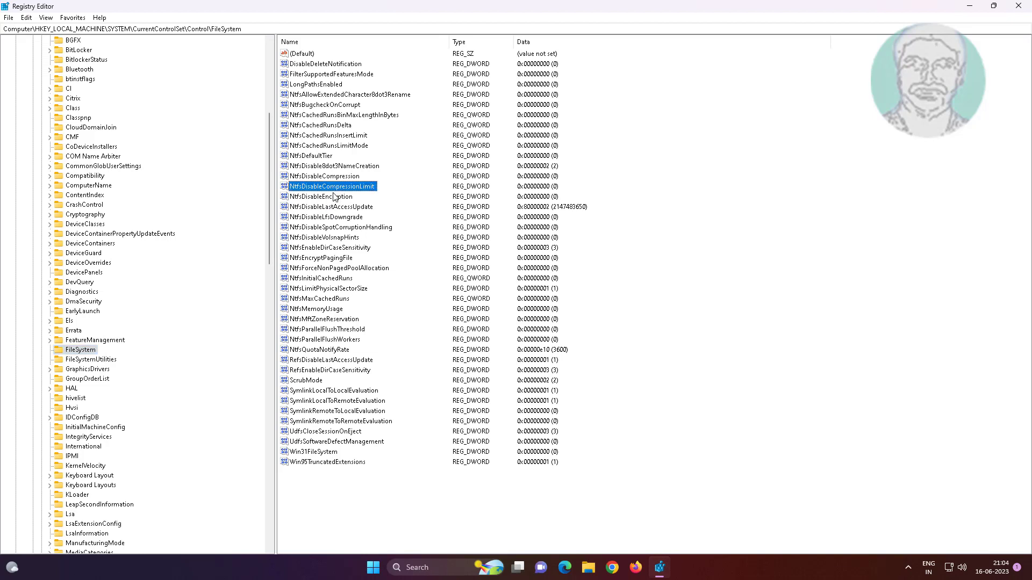
{"action": "double_click", "coordinate": [336, 197]}
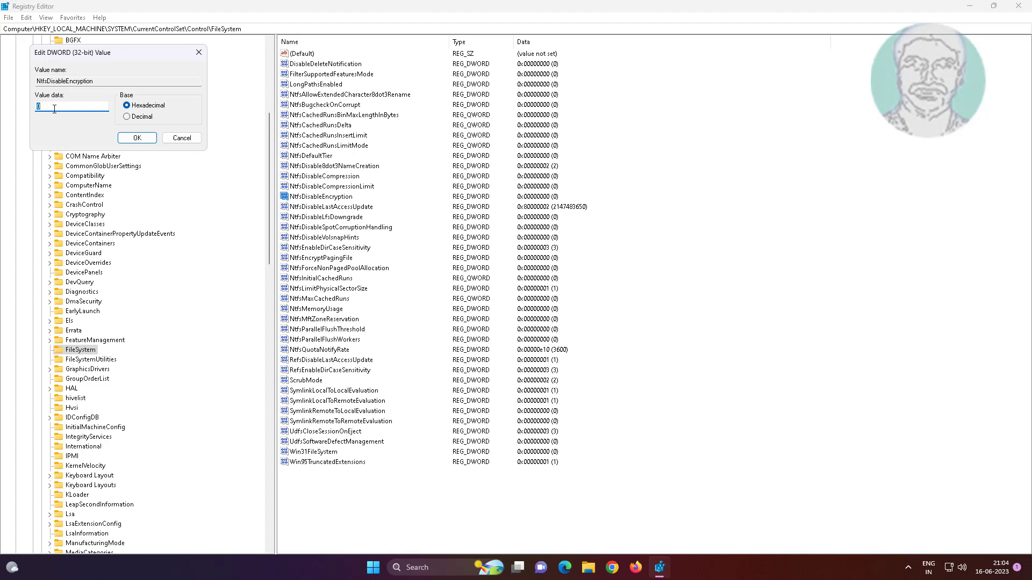
{"action": "left_click", "coordinate": [54, 110]}
{"action": "left_click", "coordinate": [137, 138]}
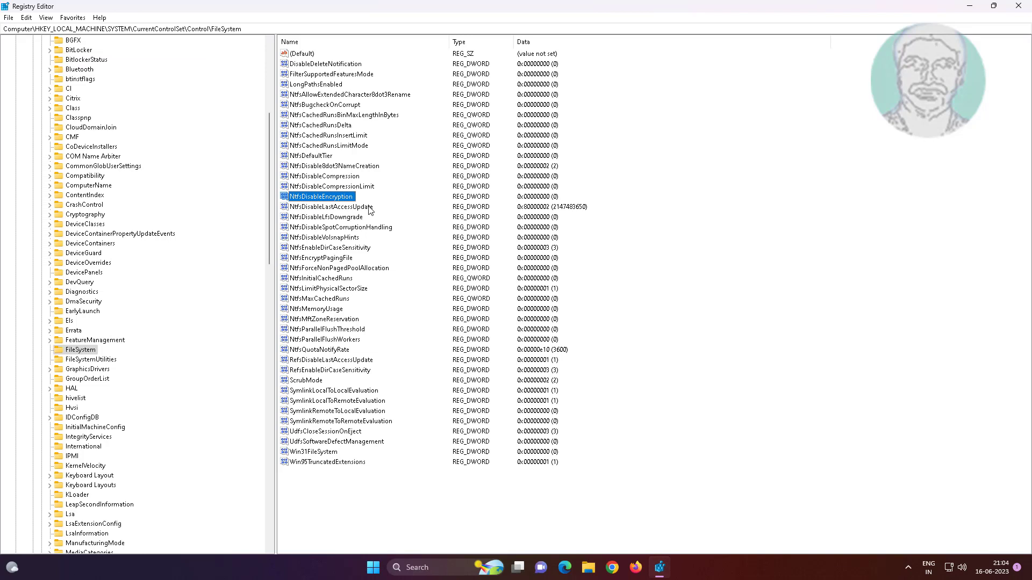
{"action": "scroll", "coordinate": [111, 257], "scroll_direction": "up", "scroll_amount": 10}
Collapse Control, CurrentControlSet, SYSTEM and HKEY_LOCAL_MACHINE back to the root
{"action": "left_click", "coordinate": [41, 185]}
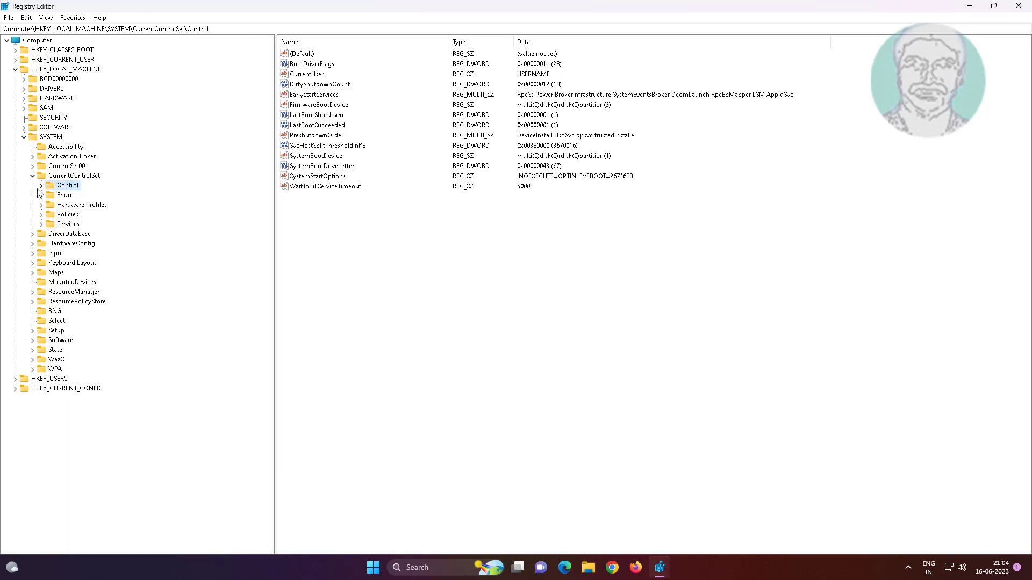
{"action": "left_click", "coordinate": [23, 137]}
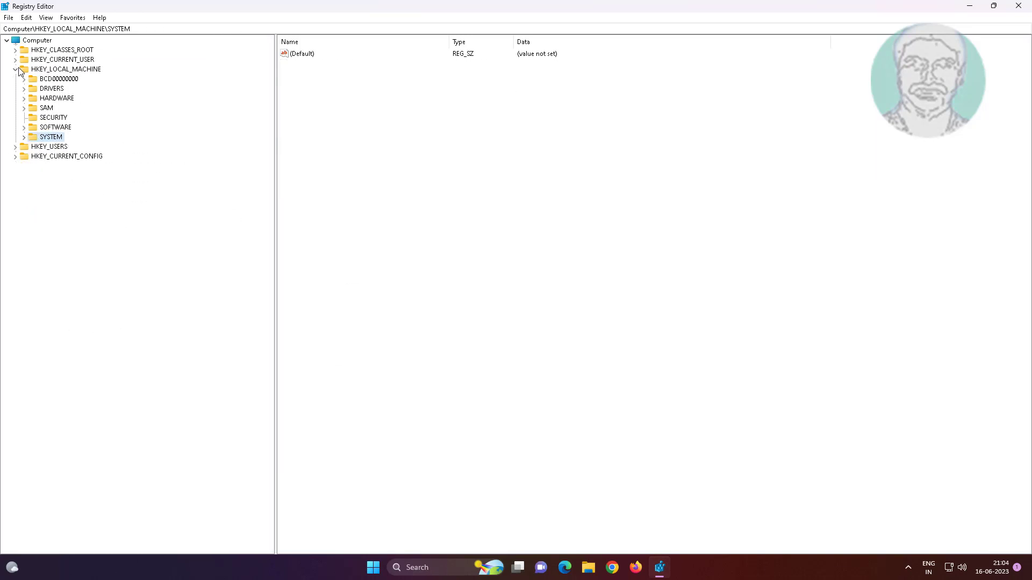
{"action": "left_click", "coordinate": [20, 71]}
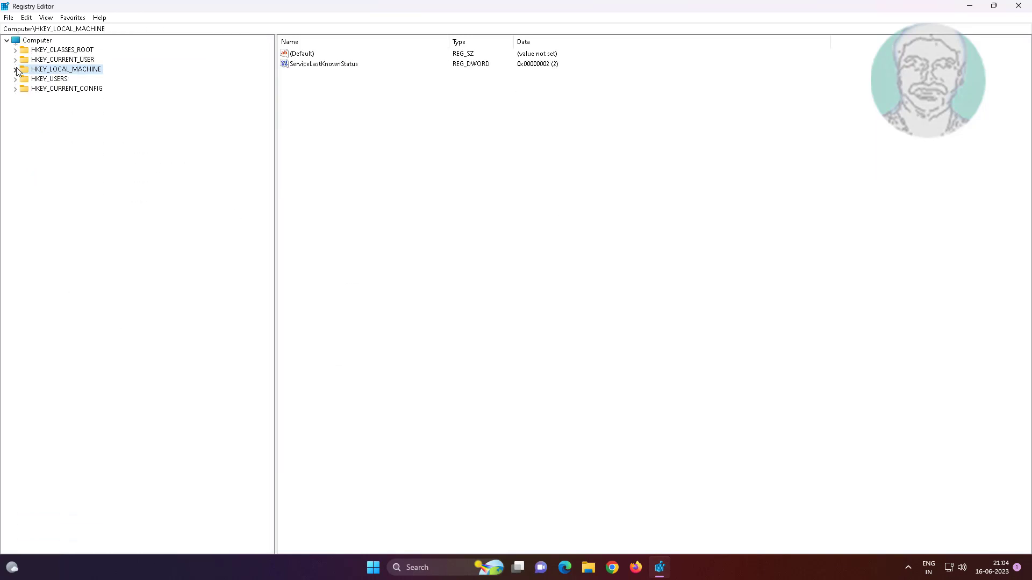
{"action": "left_click", "coordinate": [1019, 6]}
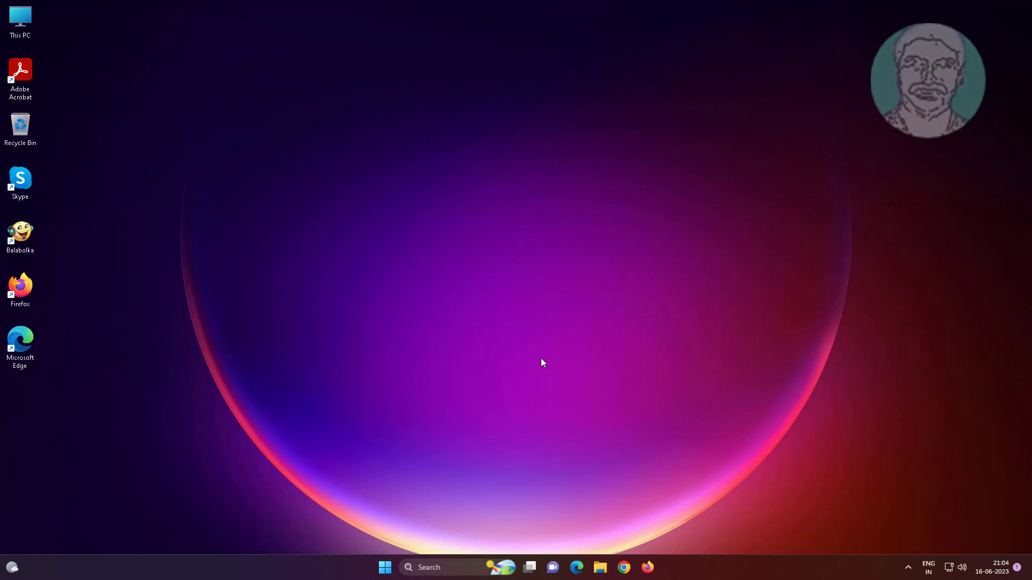
{"action": "left_click", "coordinate": [385, 567]}
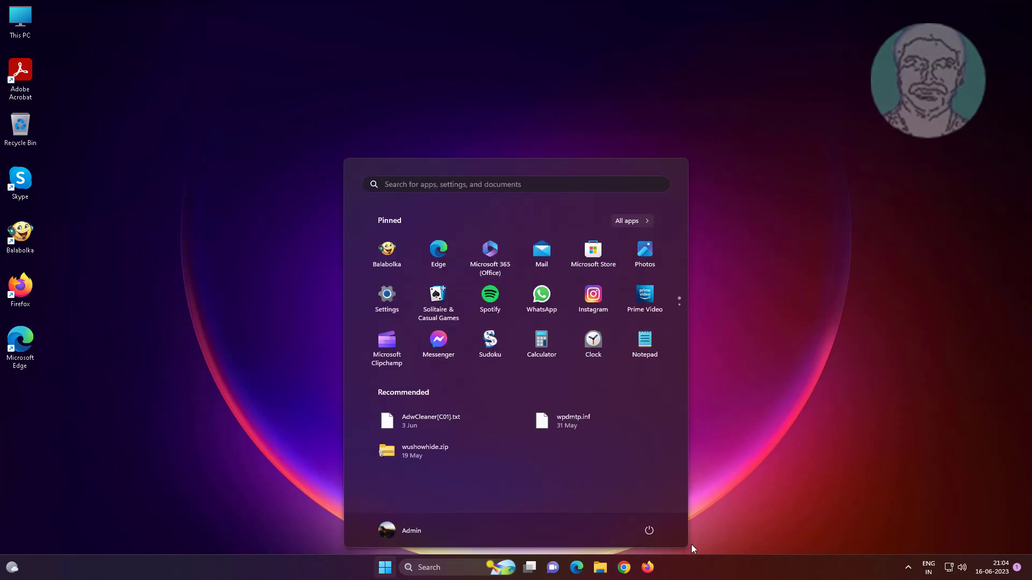
{"action": "left_click", "coordinate": [648, 529]}
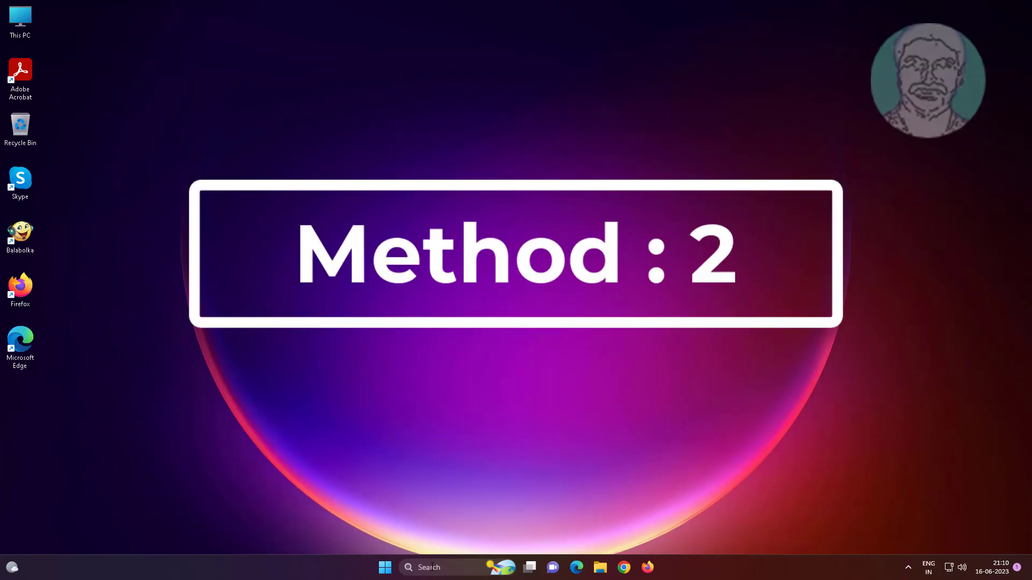
Search for 'cmd', run Command Prompt as administrator and accept the UAC prompt
{"action": "left_click", "coordinate": [430, 567]}
{"action": "type", "text": "c"}
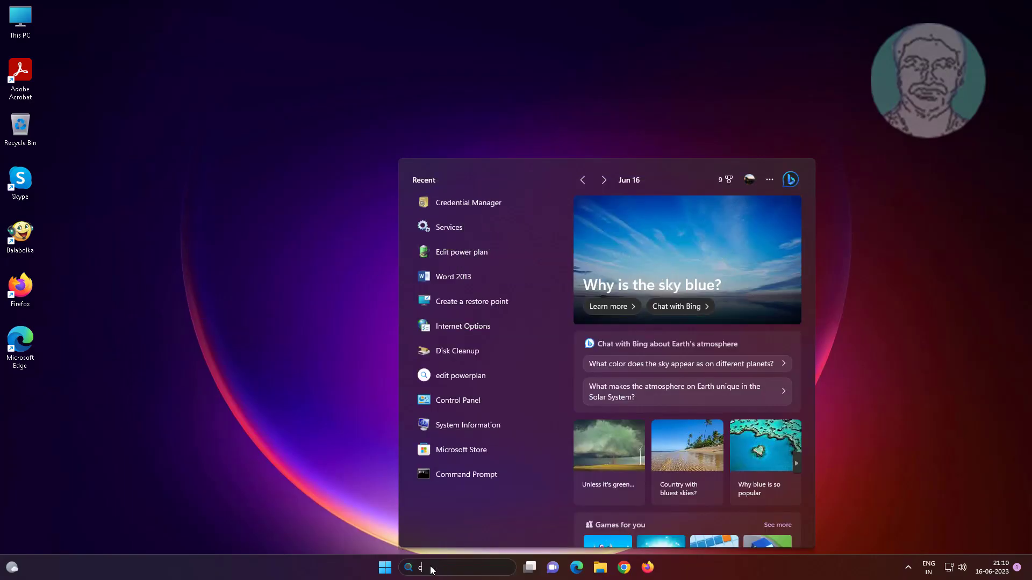
{"action": "type", "text": "md"}
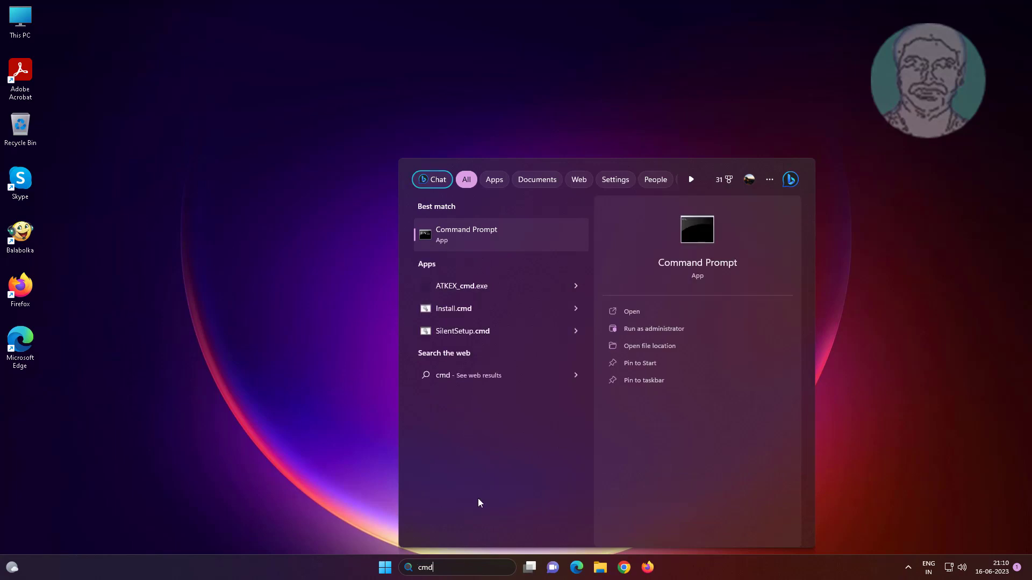
{"action": "right_click", "coordinate": [487, 229]}
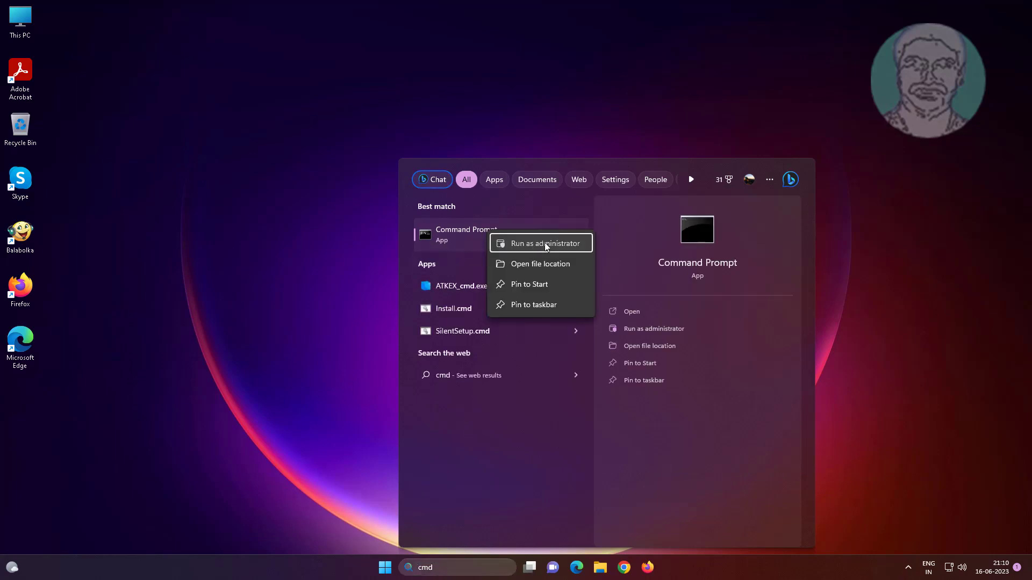
{"action": "left_click", "coordinate": [545, 243]}
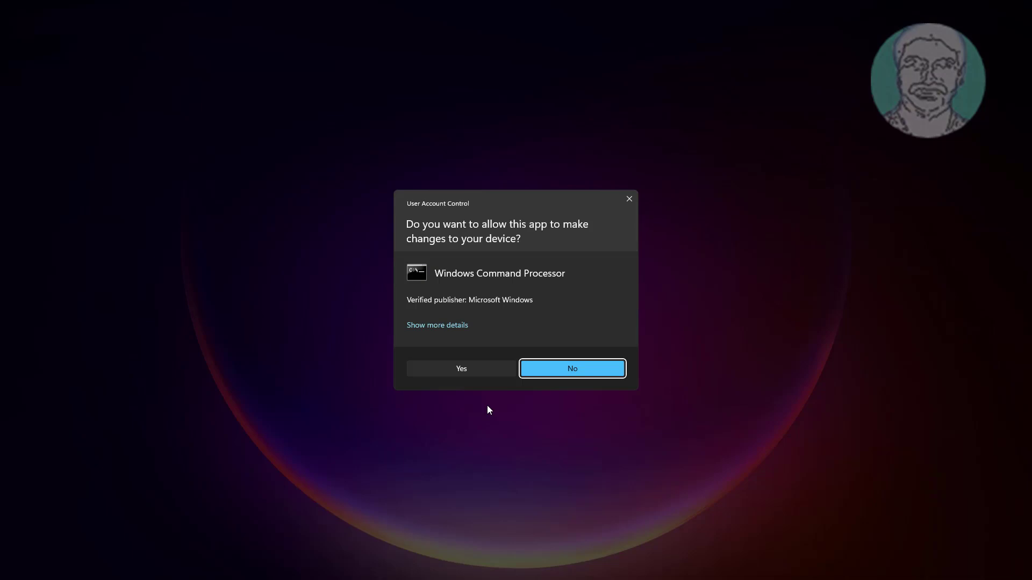
{"action": "left_click", "coordinate": [470, 372]}
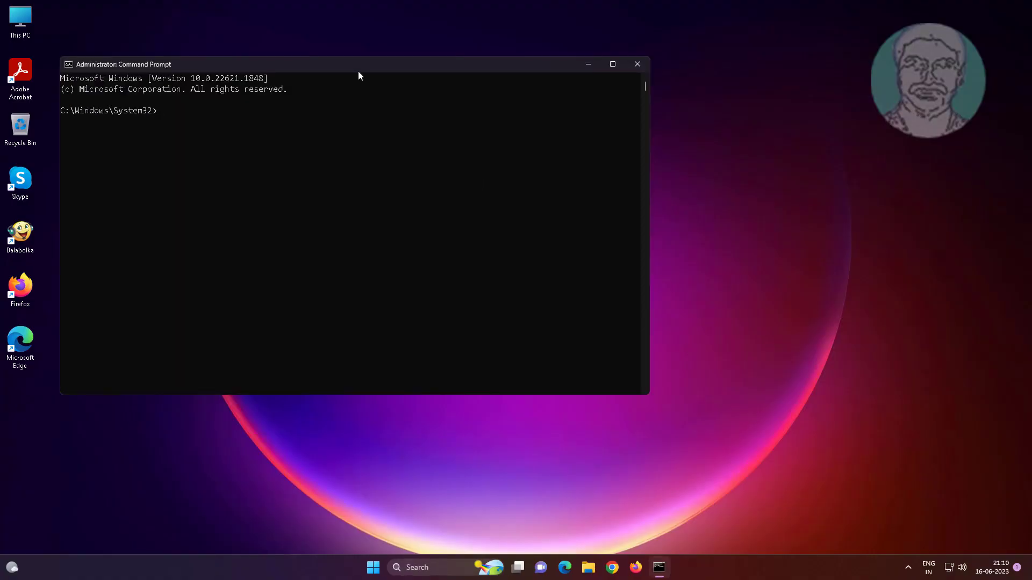
Run 'fsutil behavior set disableencryption 0' in the repositioned console
{"action": "left_click_drag", "start_coordinate": [358, 71], "coordinate": [543, 85]}
{"action": "type", "text": "fs"}
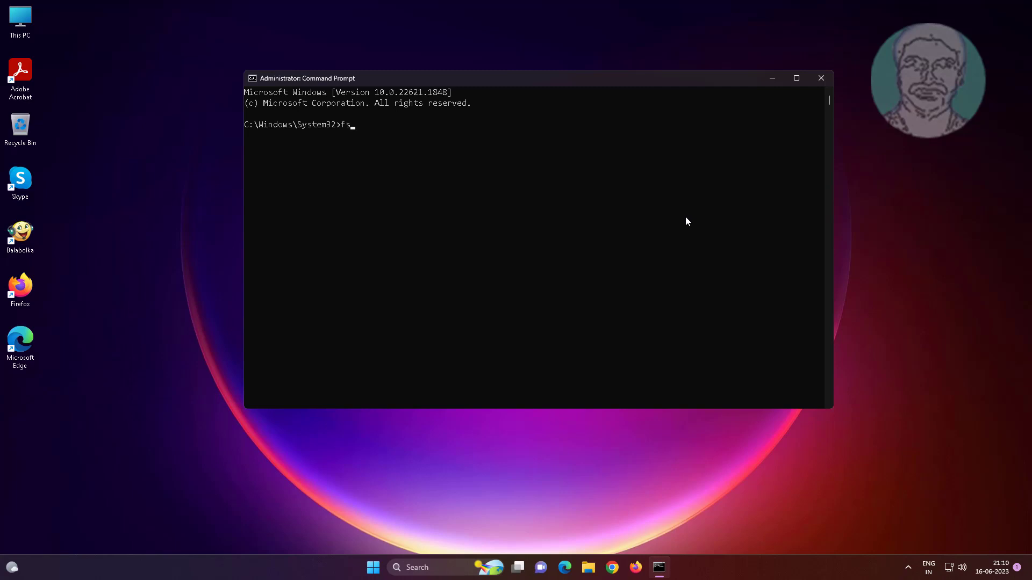
{"action": "type", "text": "util"}
{"action": "type", "text": " beh"}
{"action": "type", "text": "avior"}
{"action": "type", "text": " s"}
{"action": "type", "text": "et disable"}
{"action": "type", "text": "encryp"}
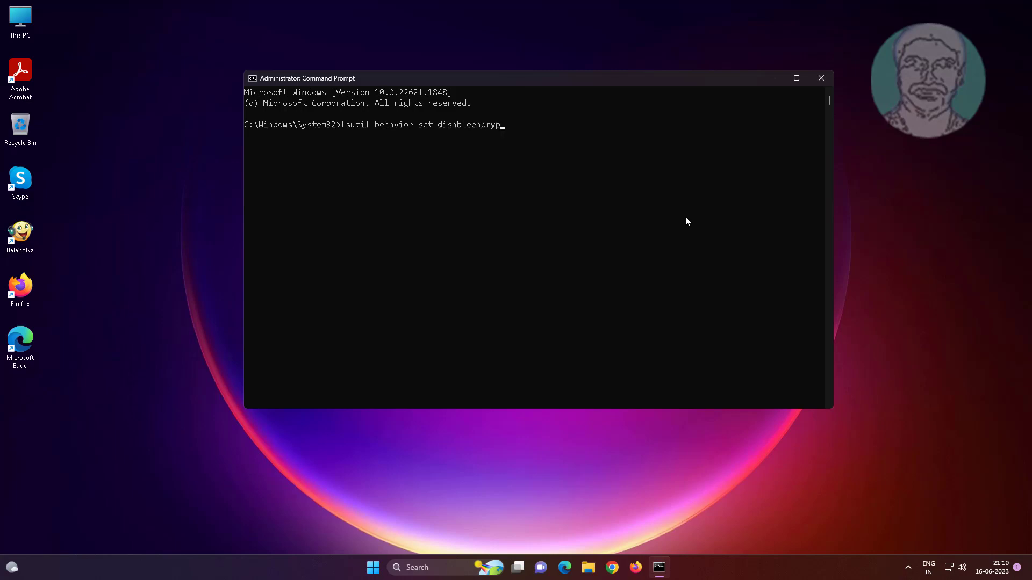
{"action": "type", "text": "tion 0"}
{"action": "key", "text": "Return"}
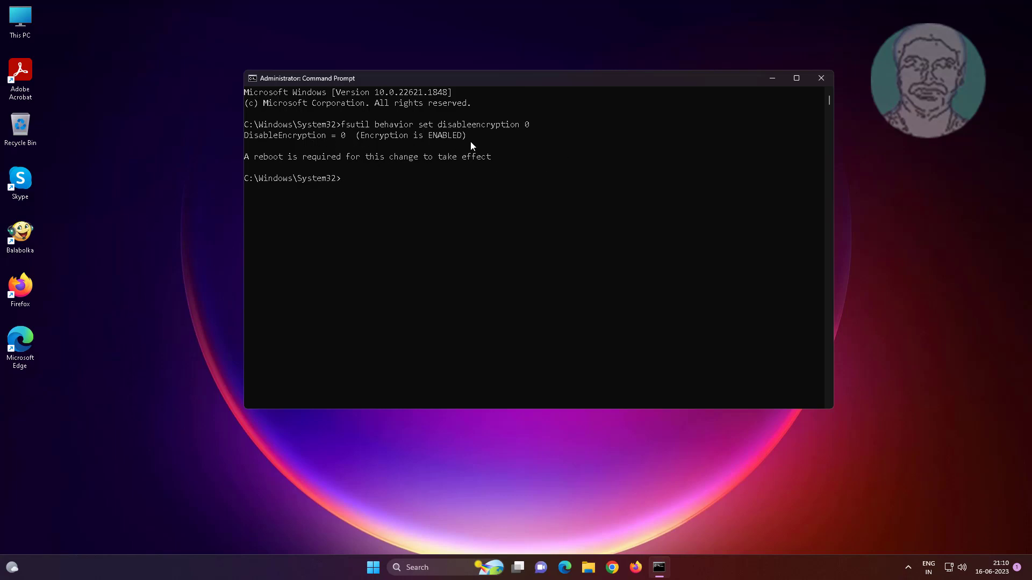
Highlight the DisableEncryption = 0 and reboot-required output lines, then exit the console
{"action": "left_click_drag", "start_coordinate": [470, 135], "coordinate": [247, 139]}
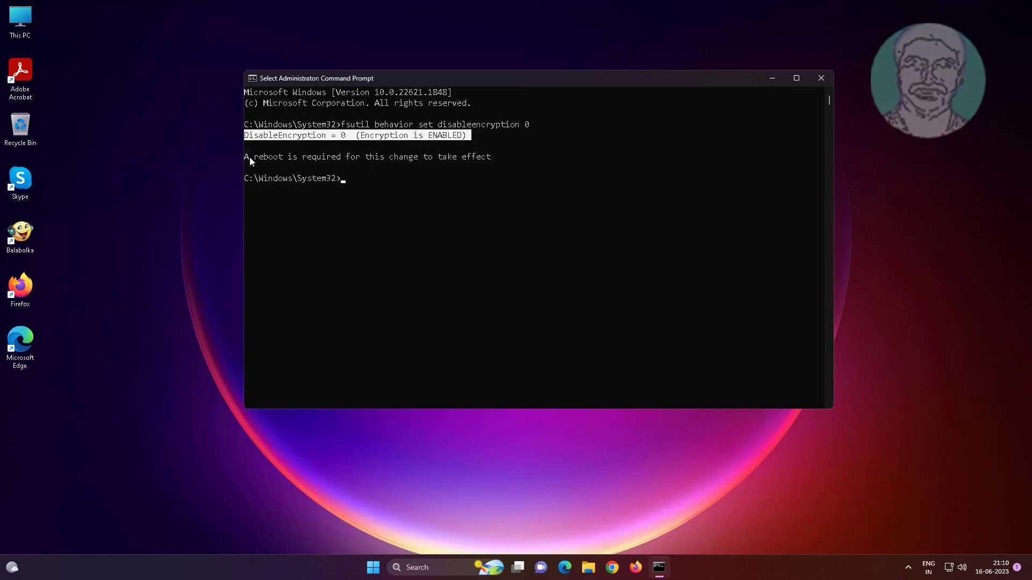
{"action": "left_click_drag", "start_coordinate": [246, 156], "coordinate": [495, 158]}
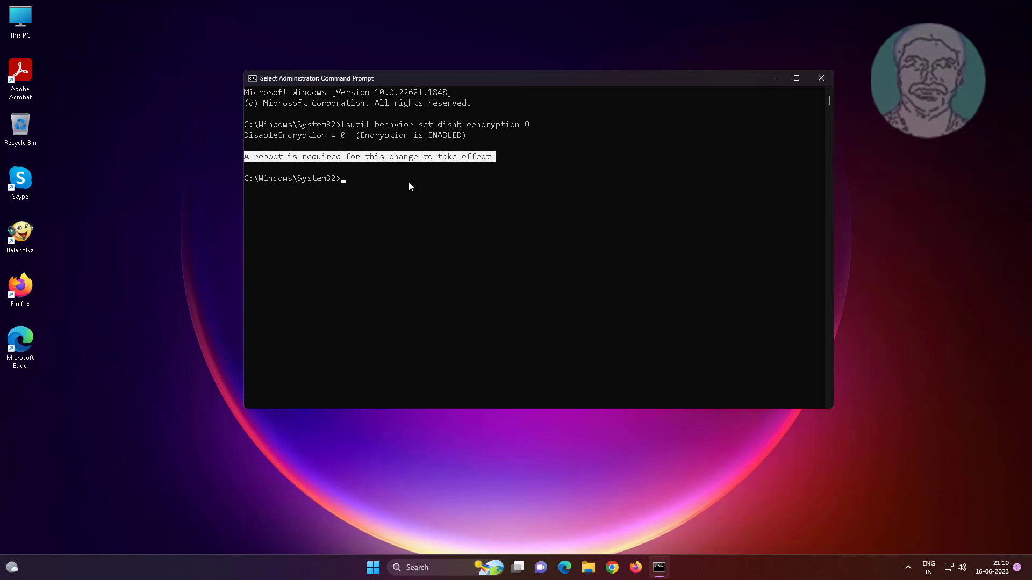
{"action": "left_click", "coordinate": [501, 199]}
{"action": "type", "text": "exit"}
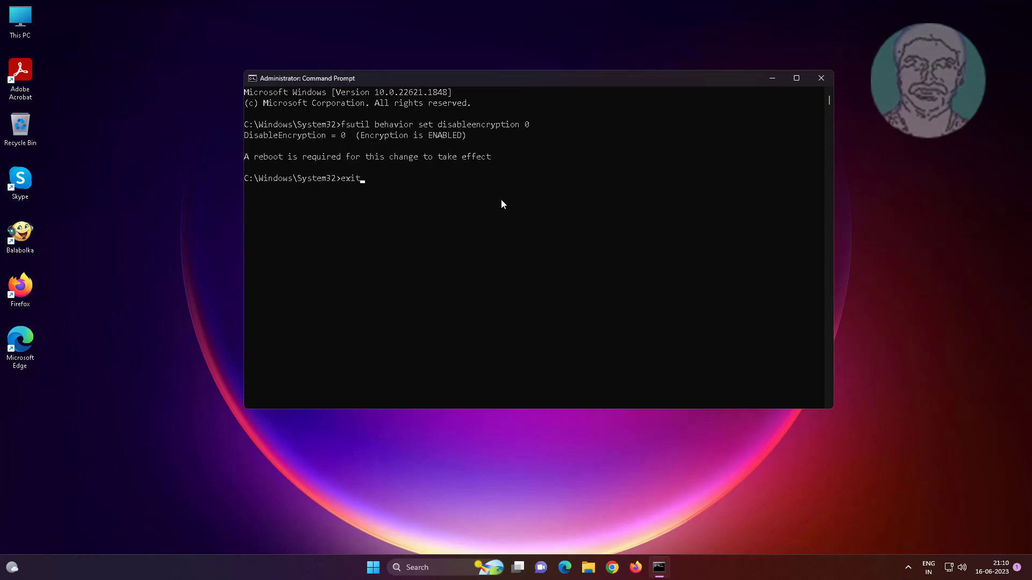
{"action": "key", "text": "Return"}
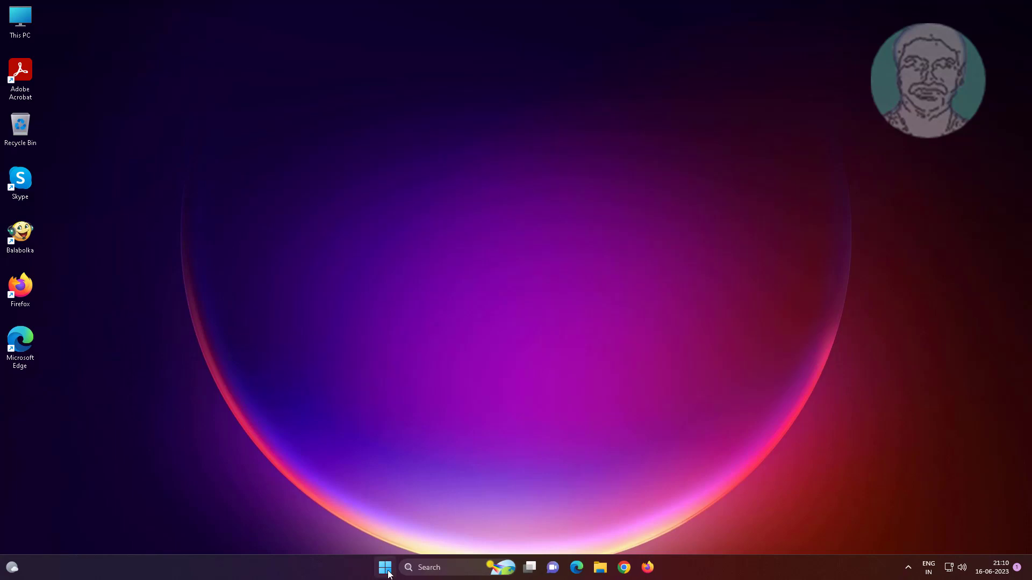
Restart the computer from the Start menu power options
{"action": "left_click", "coordinate": [385, 567]}
{"action": "left_click", "coordinate": [652, 533]}
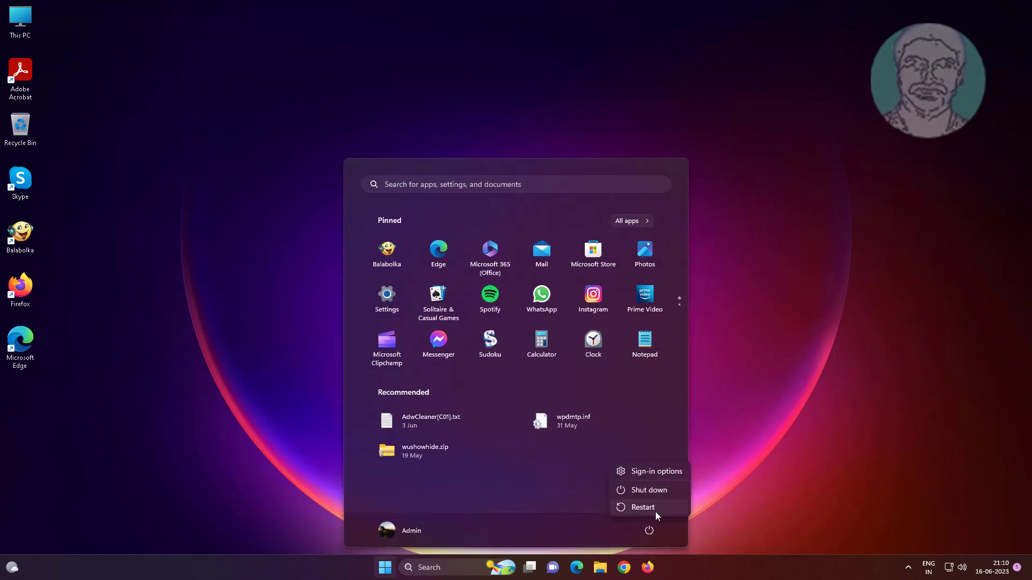